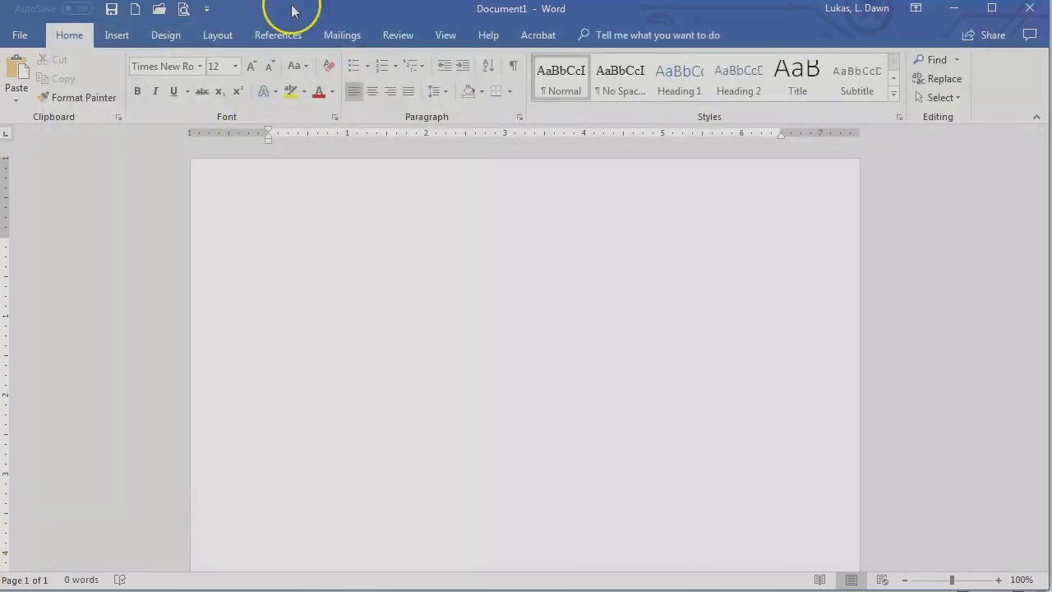
Open the page header for editing, align it right, and enter the word 'Student'.
left_click(116, 35)
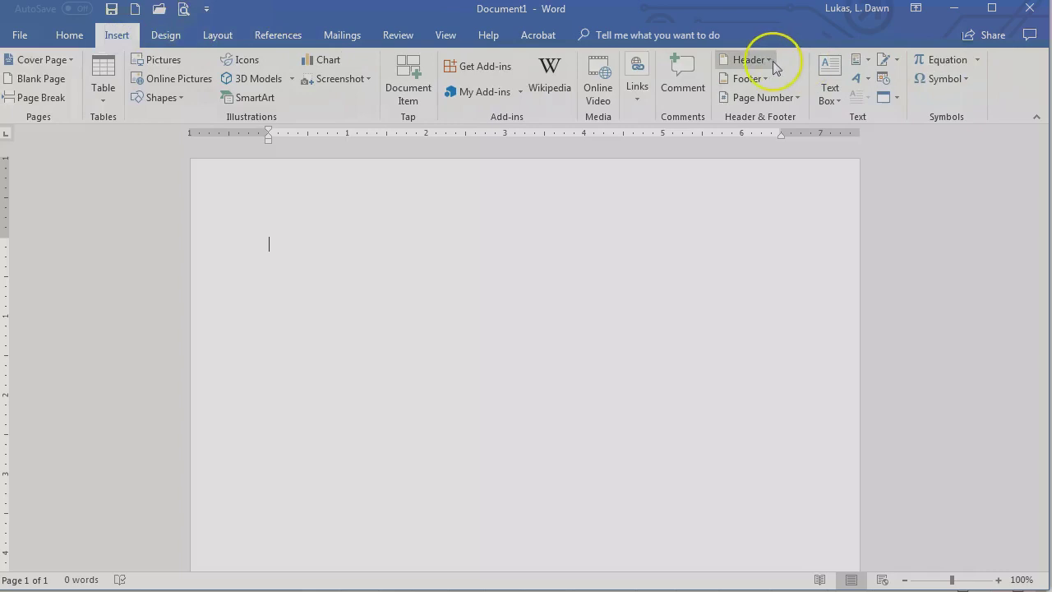
left_click(770, 61)
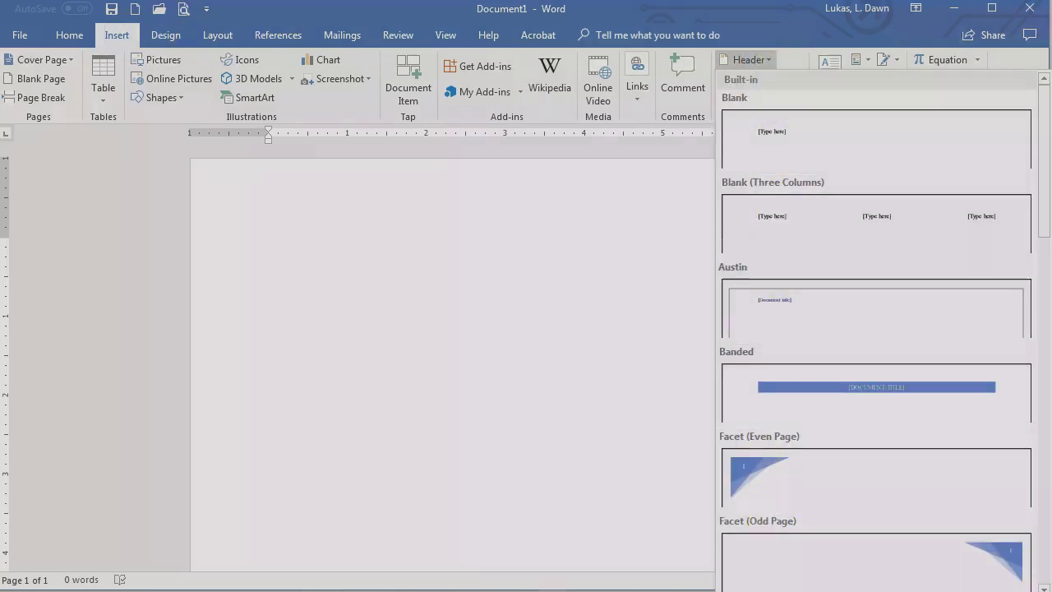
left_click(439, 464)
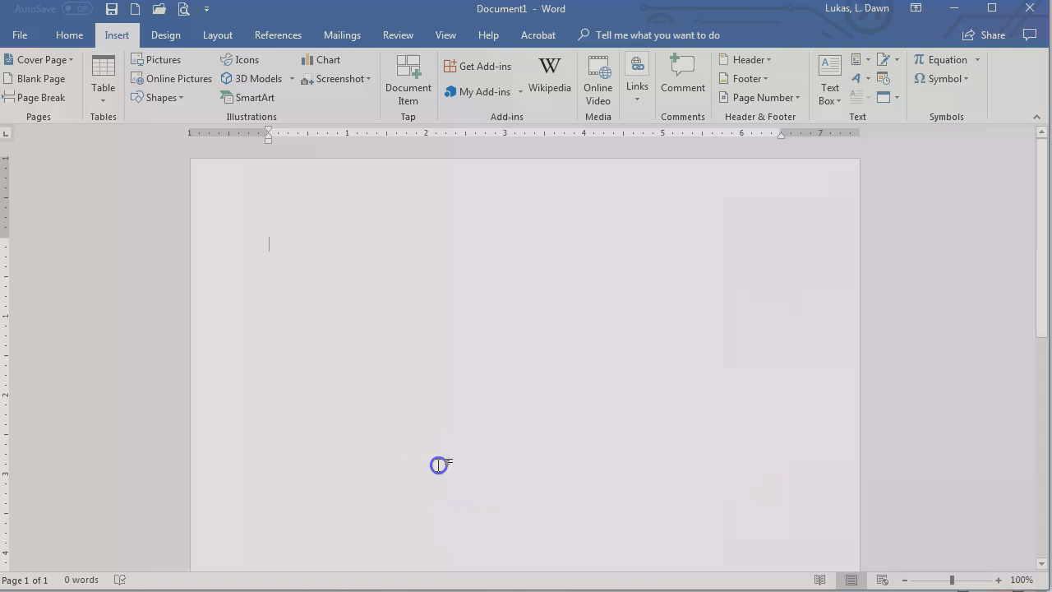
double_click(381, 200)
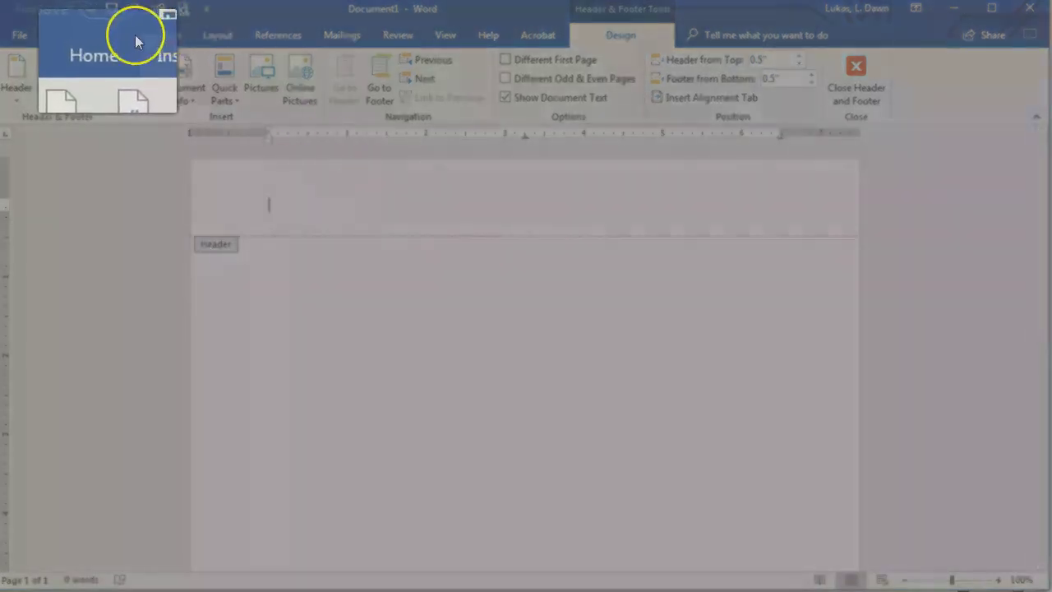
left_click(70, 36)
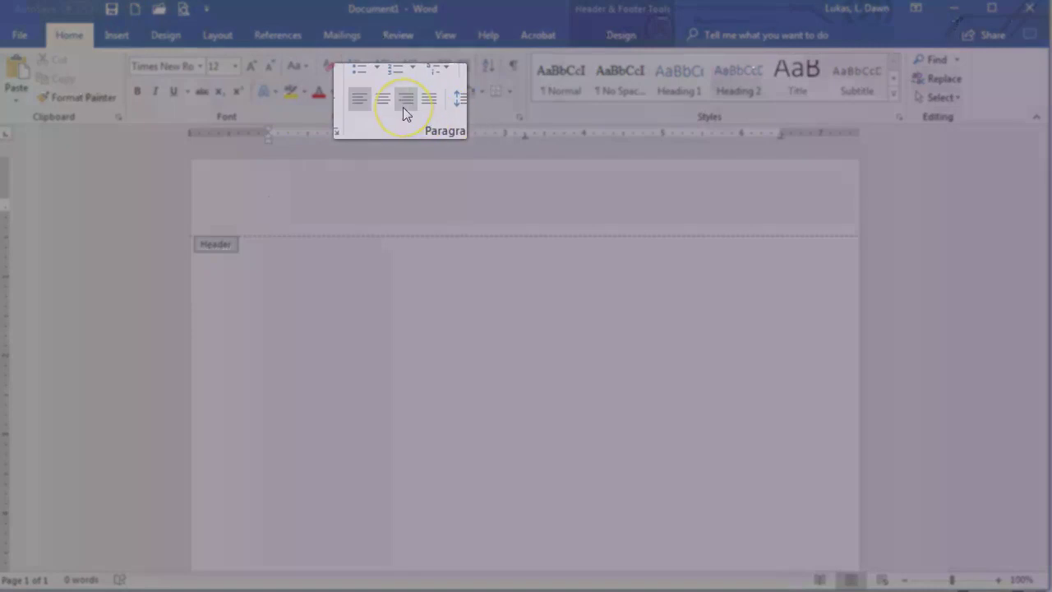
left_click(389, 97)
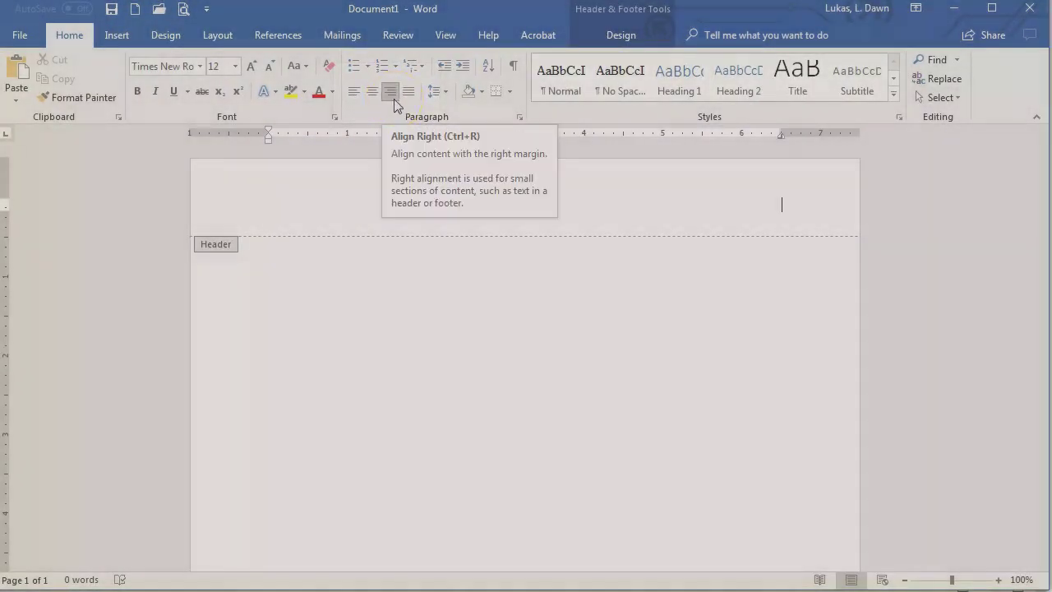
type("Student")
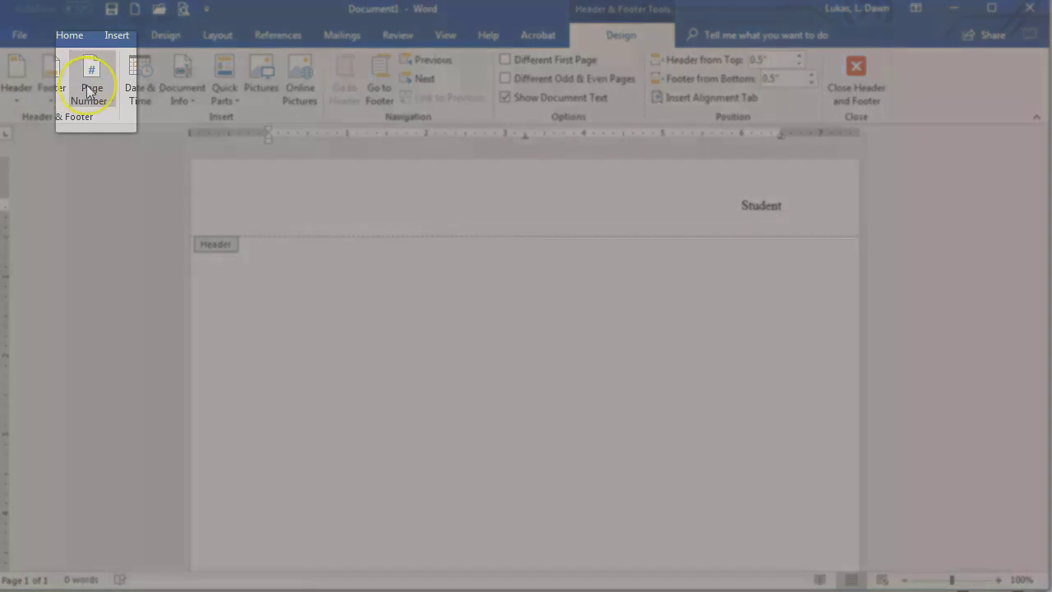
Insert a plain page number after 'Student' and leave the header for the body.
left_click(88, 93)
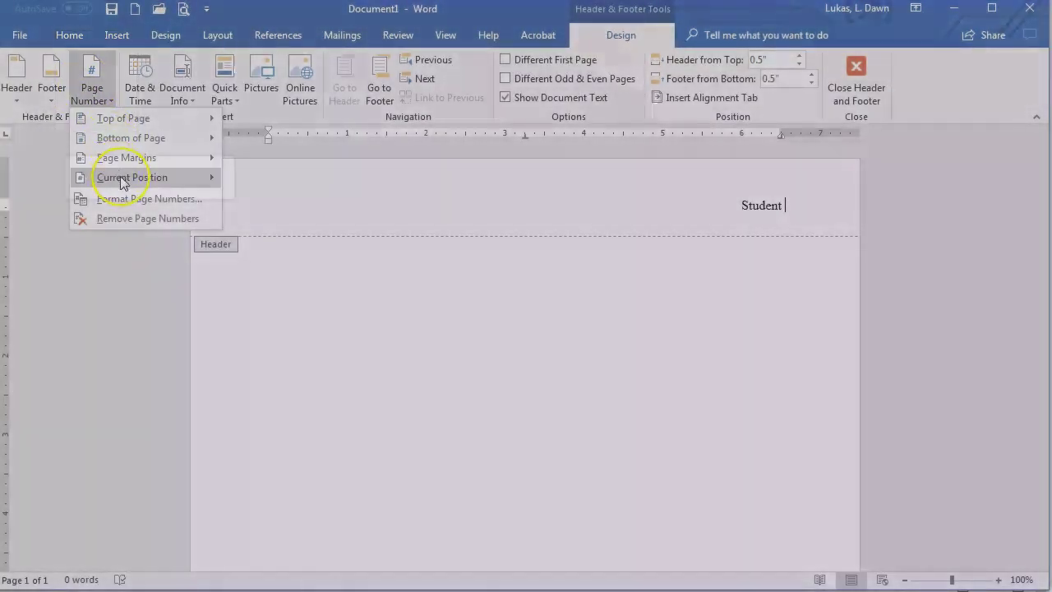
mouse_move(133, 177)
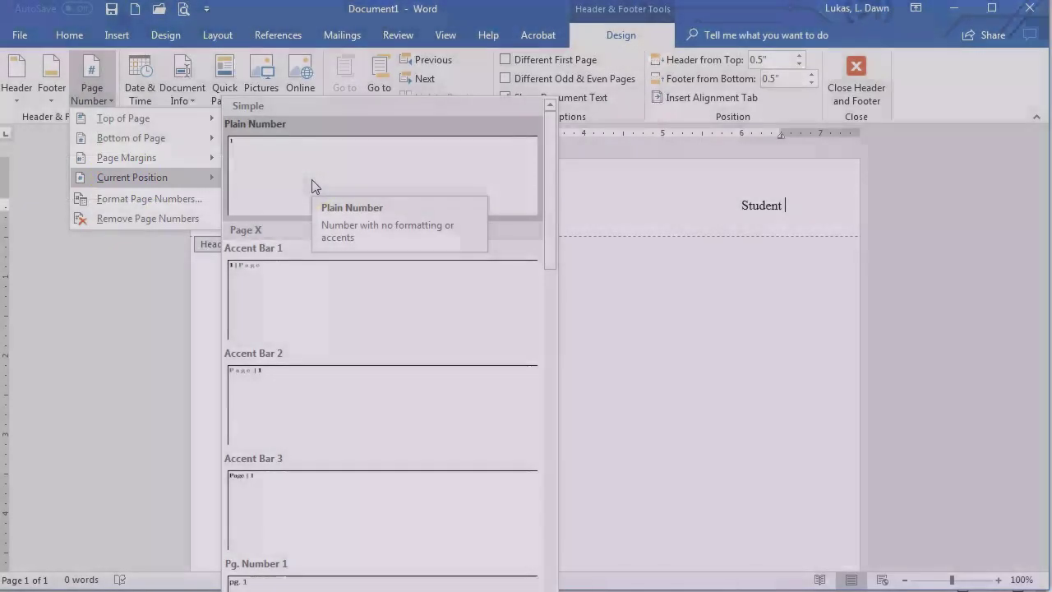
left_click(312, 180)
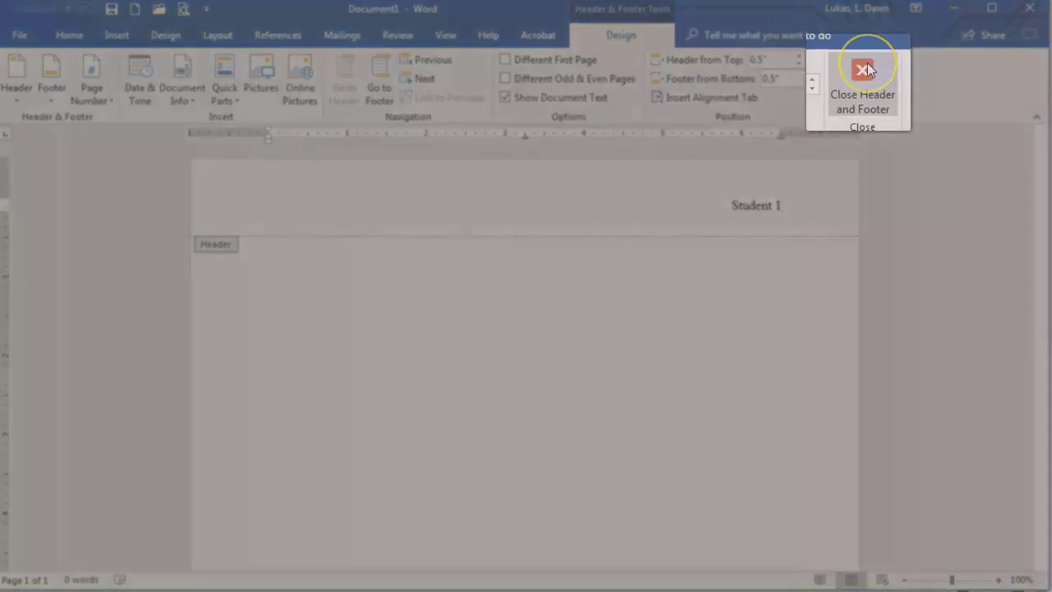
double_click(463, 335)
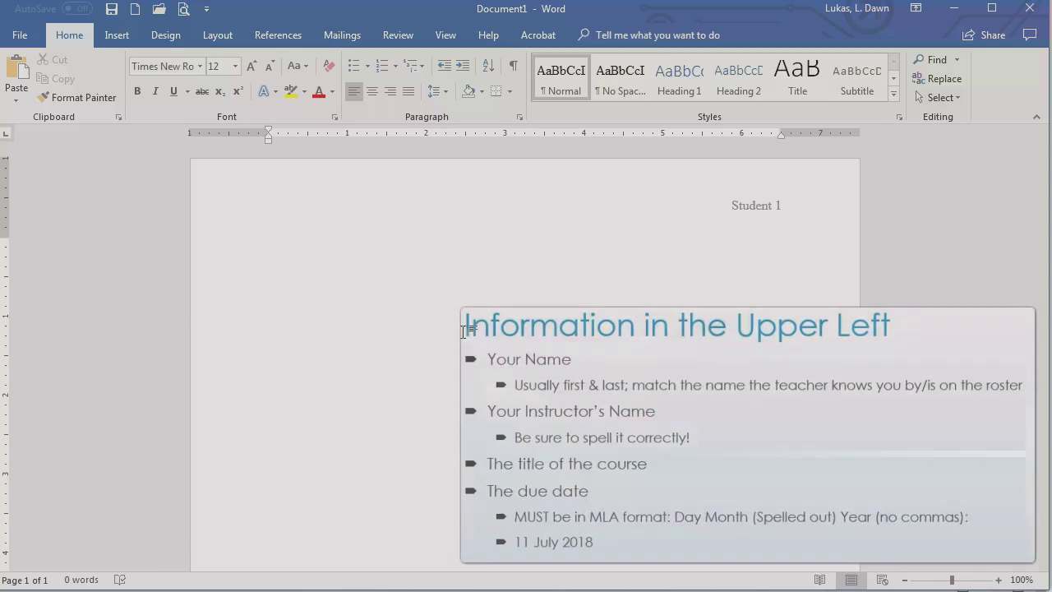
Type the lines Student Name, Instructor Name, English 1A and 1 September 2019.
type("Student Name")
key("Return")
type("I")
type("nstructor Name")
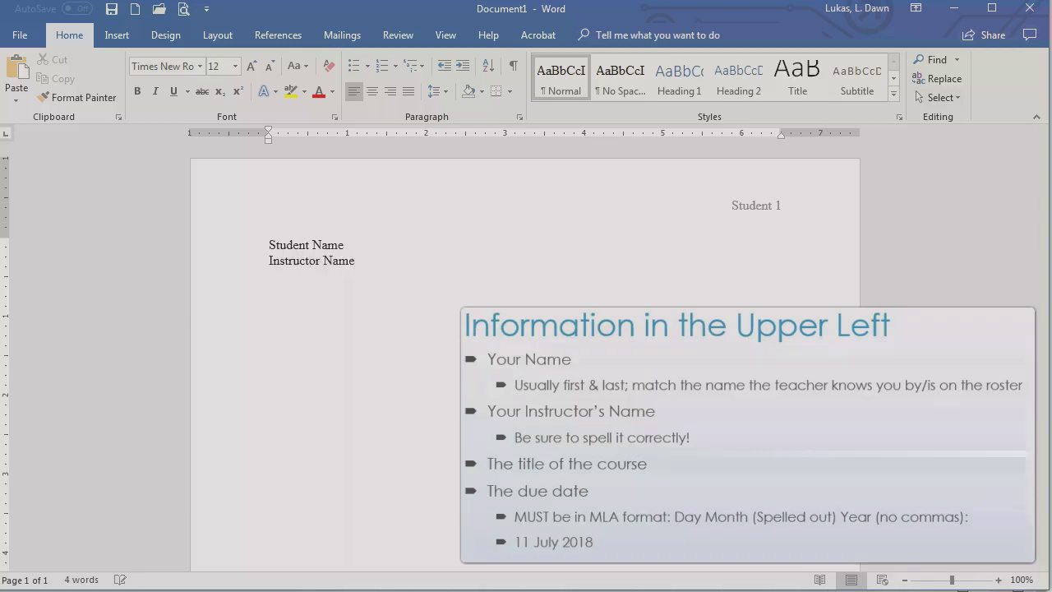
key("Return")
type("Engli")
type("sh 1A")
key("Return")
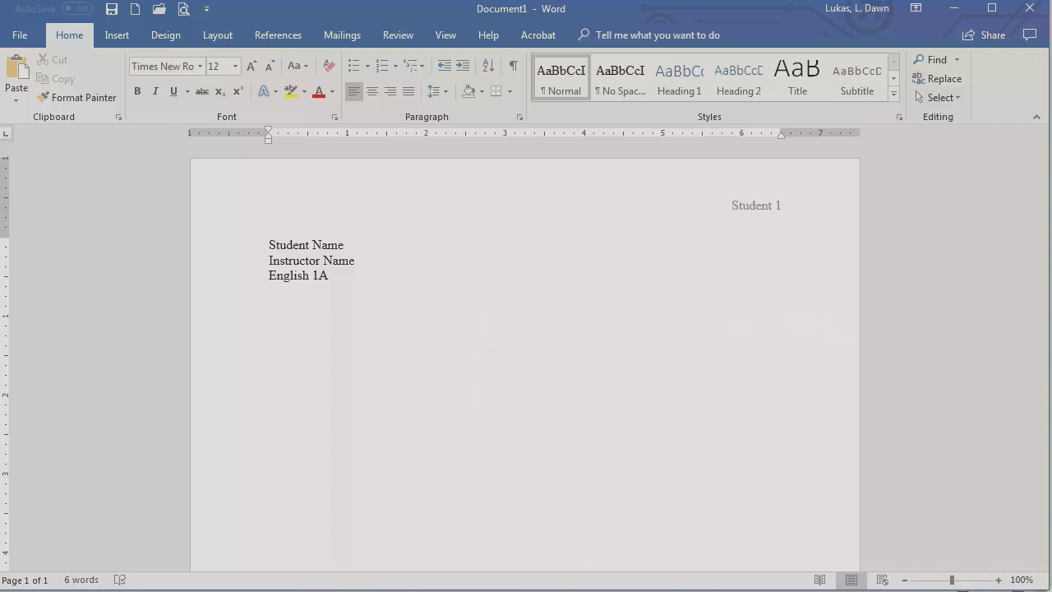
key("Return")
type("1 Sept")
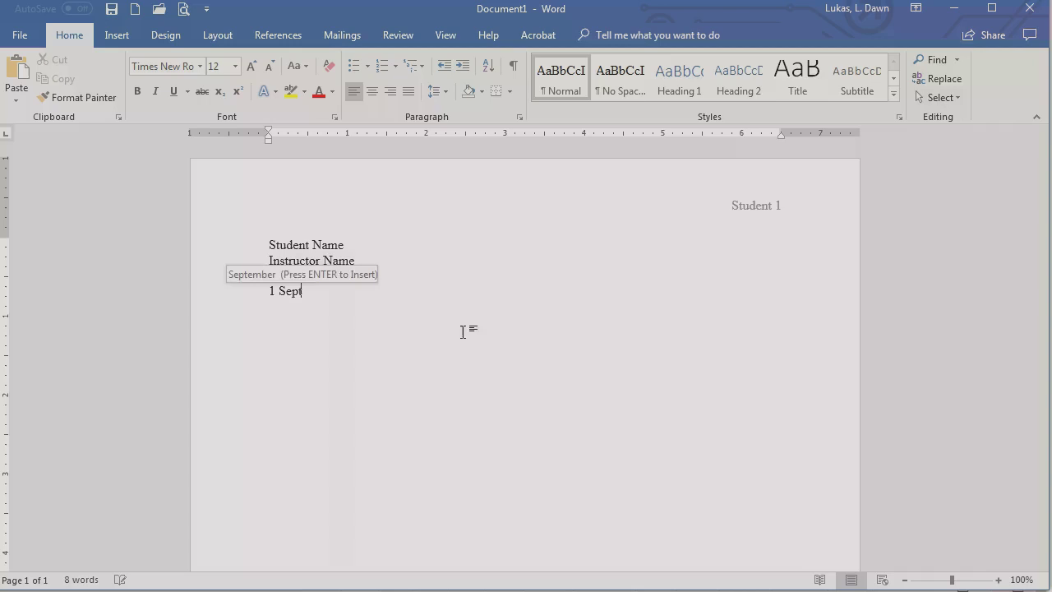
key("Return")
type("2019")
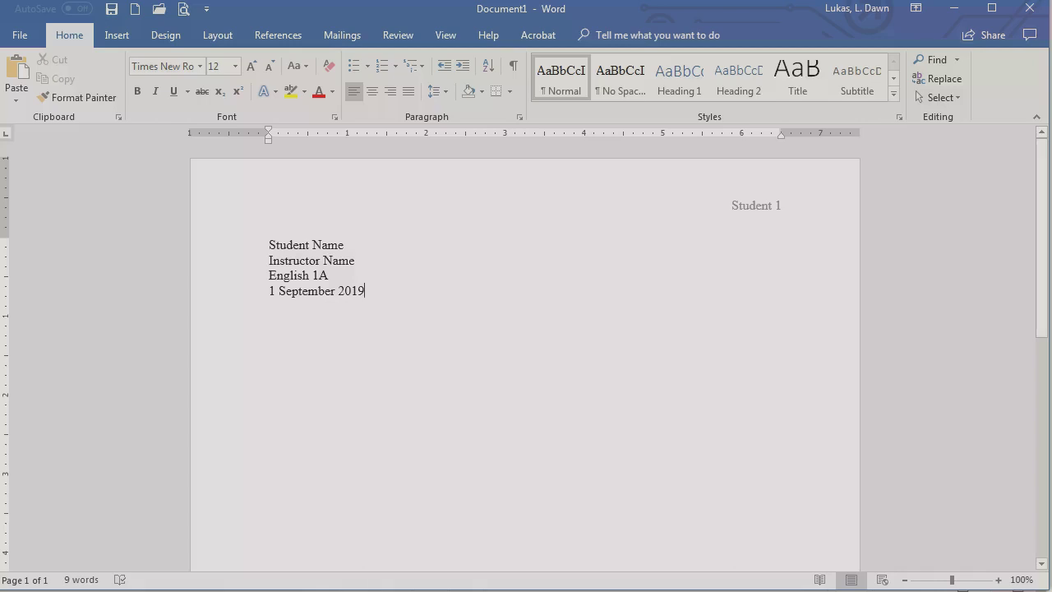
key("Return")
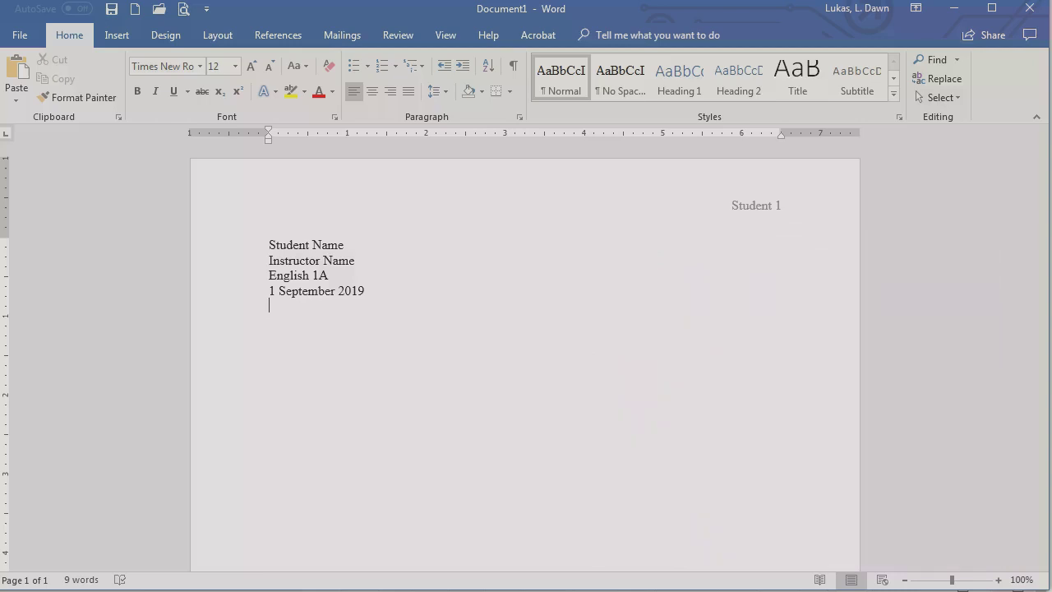
type("Tuition-=")
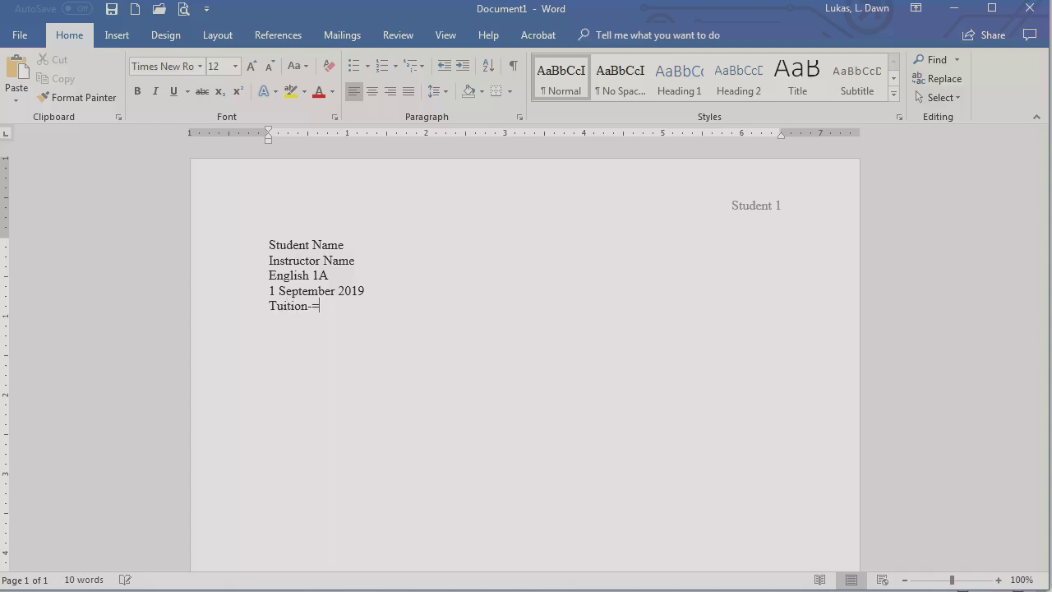
key("BackSpace")
type("Free College is the Answer")
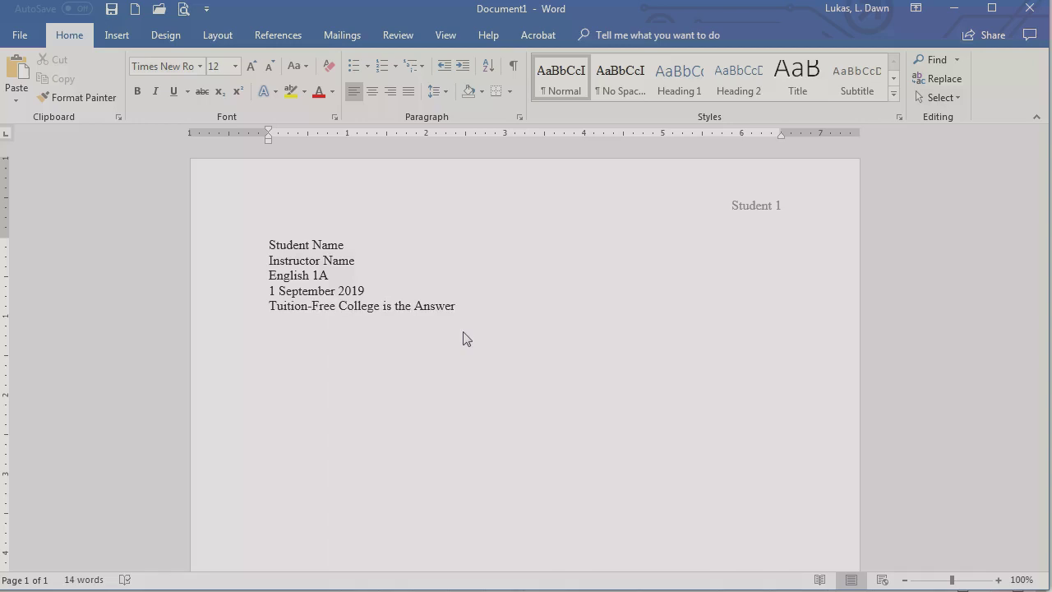
Set the five selected lines to Double line spacing and make it the default for all documents.
left_click_drag(462, 325, 167, 216)
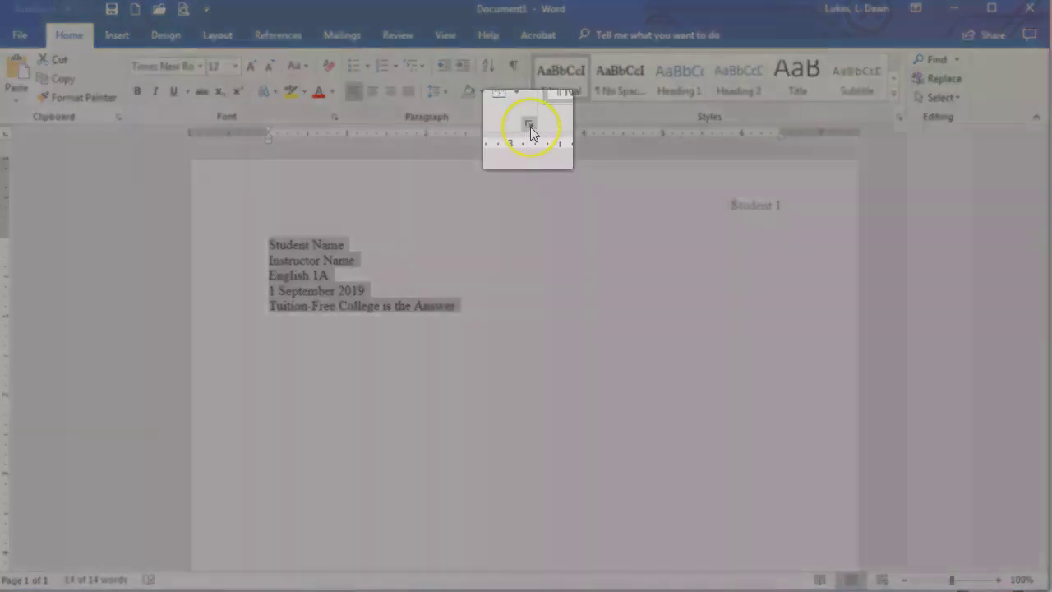
left_click(527, 117)
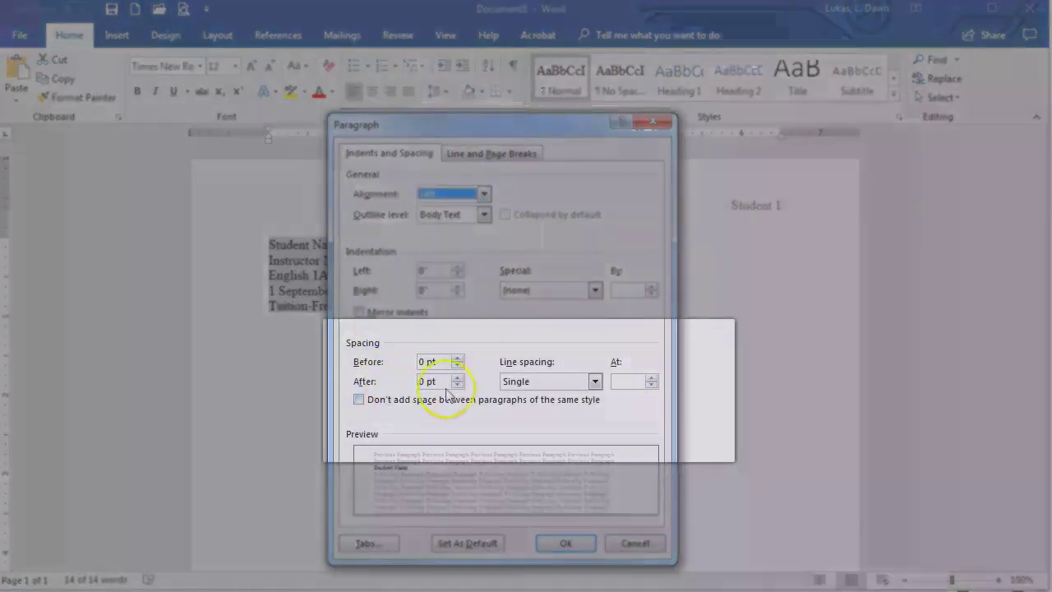
left_click(542, 383)
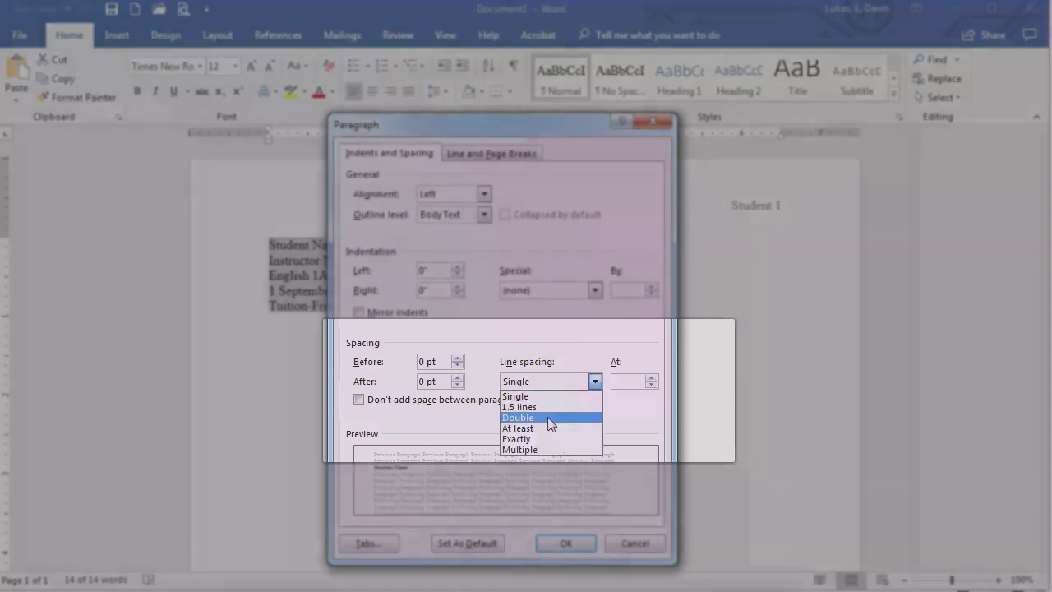
left_click(550, 419)
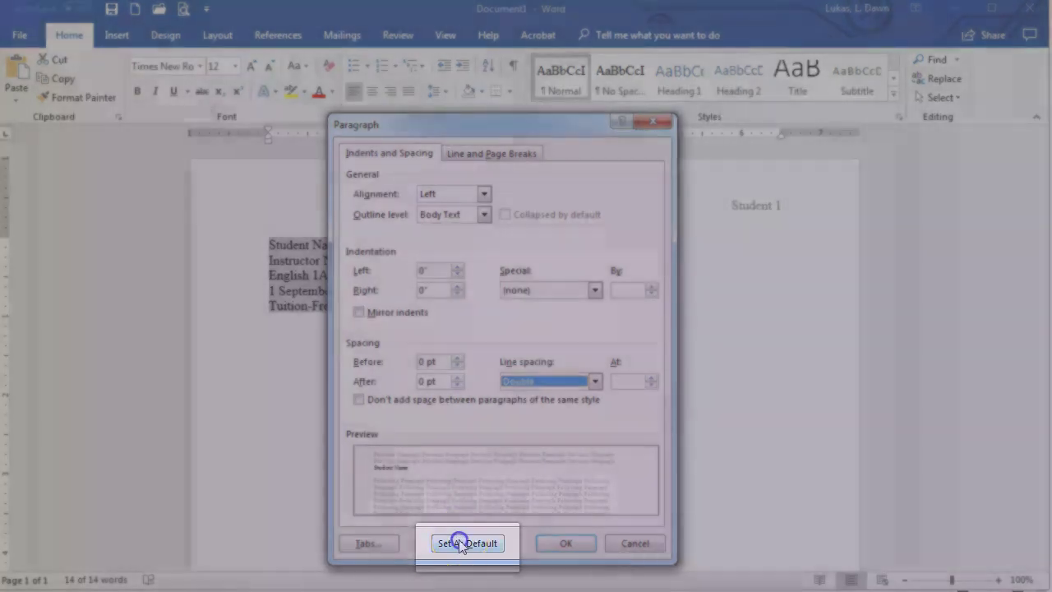
left_click(461, 544)
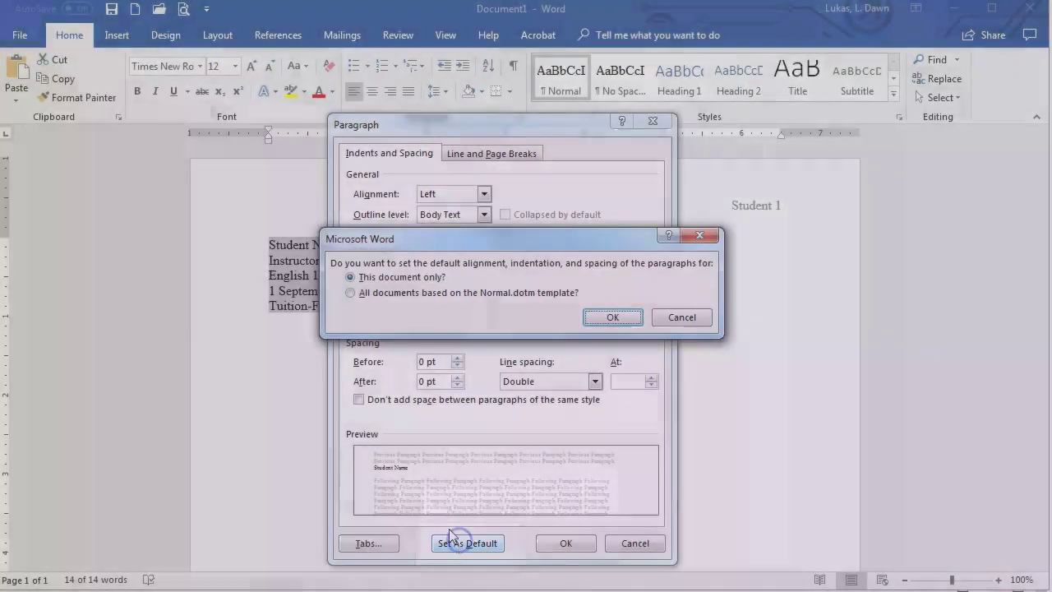
left_click(351, 293)
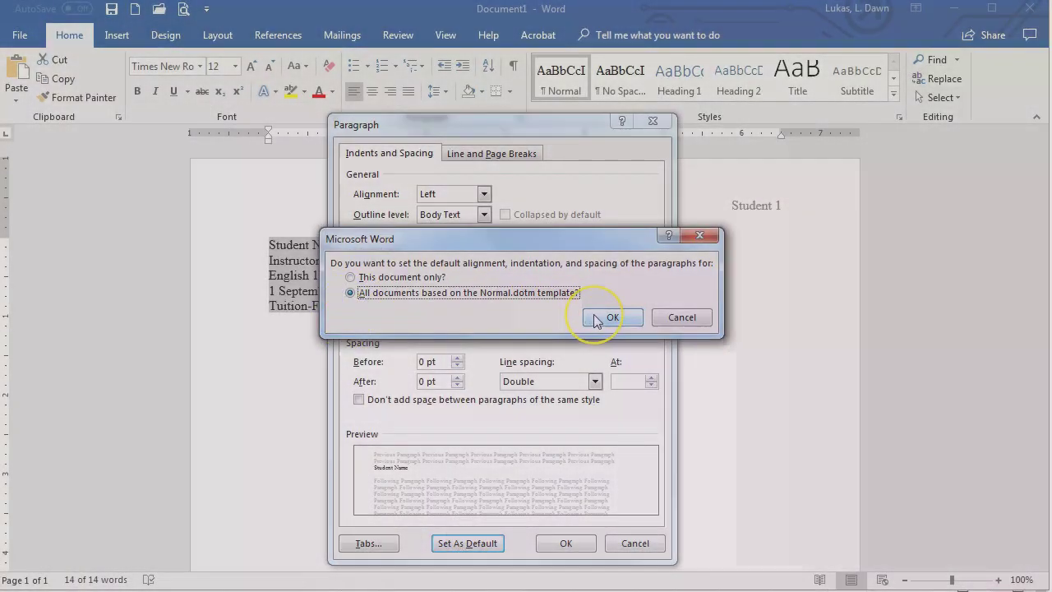
left_click(597, 319)
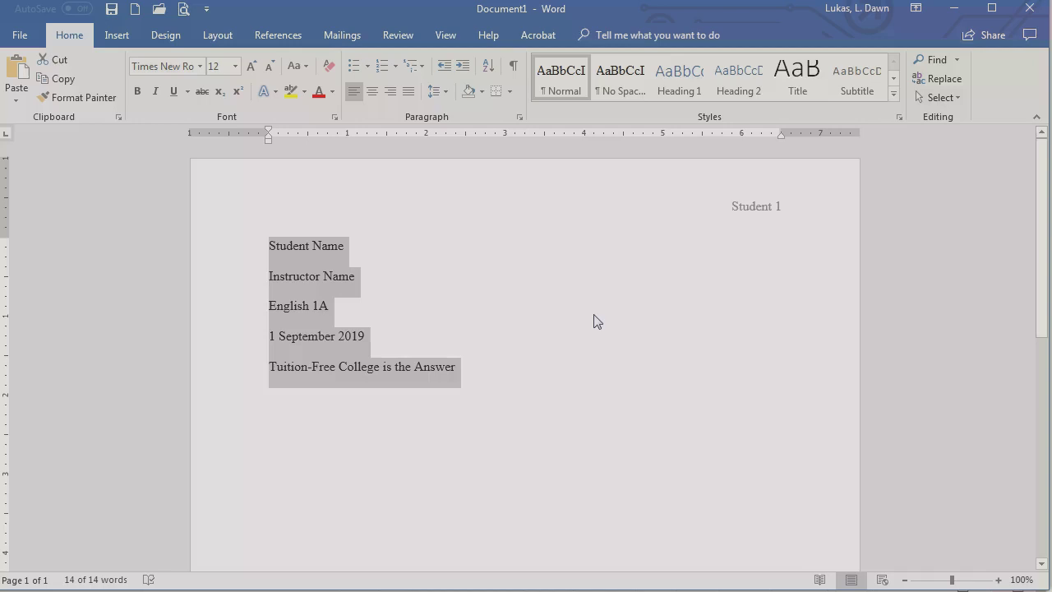
Center the title line 'Tuition-Free College is the Answer'.
left_click(507, 383)
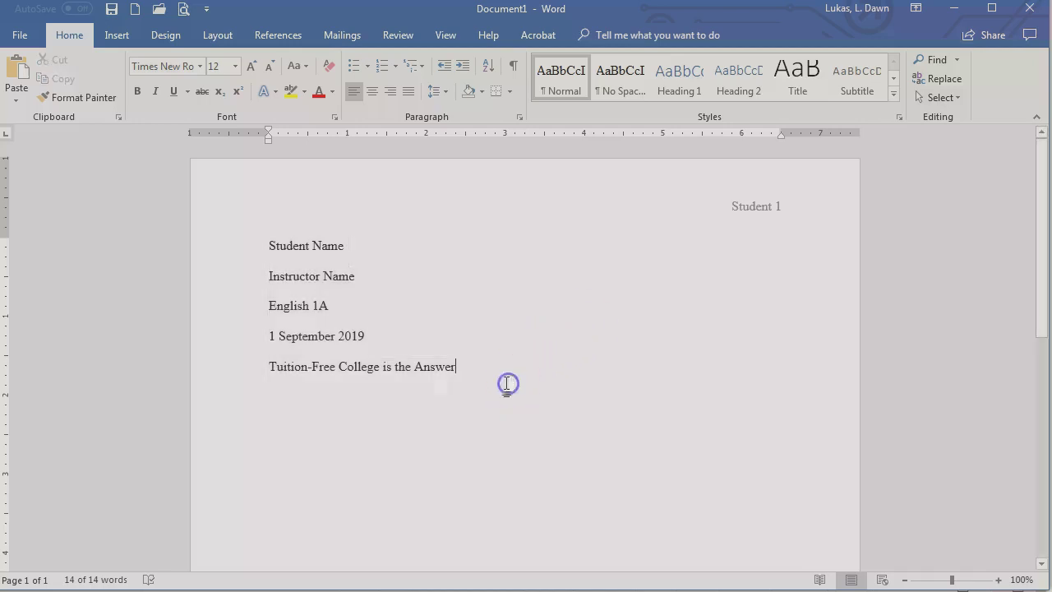
left_click_drag(458, 367, 244, 366)
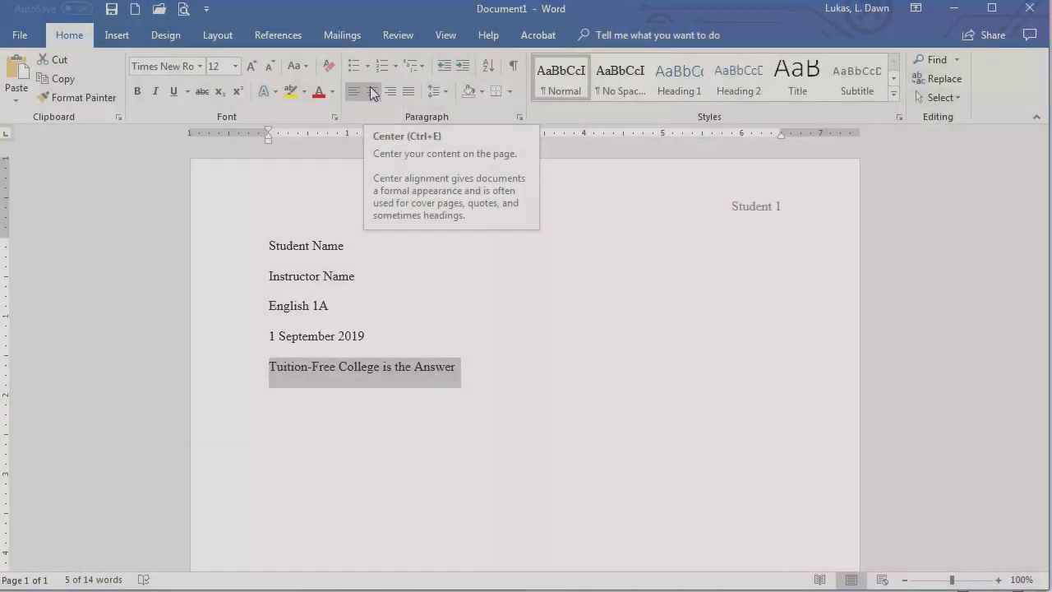
left_click(371, 93)
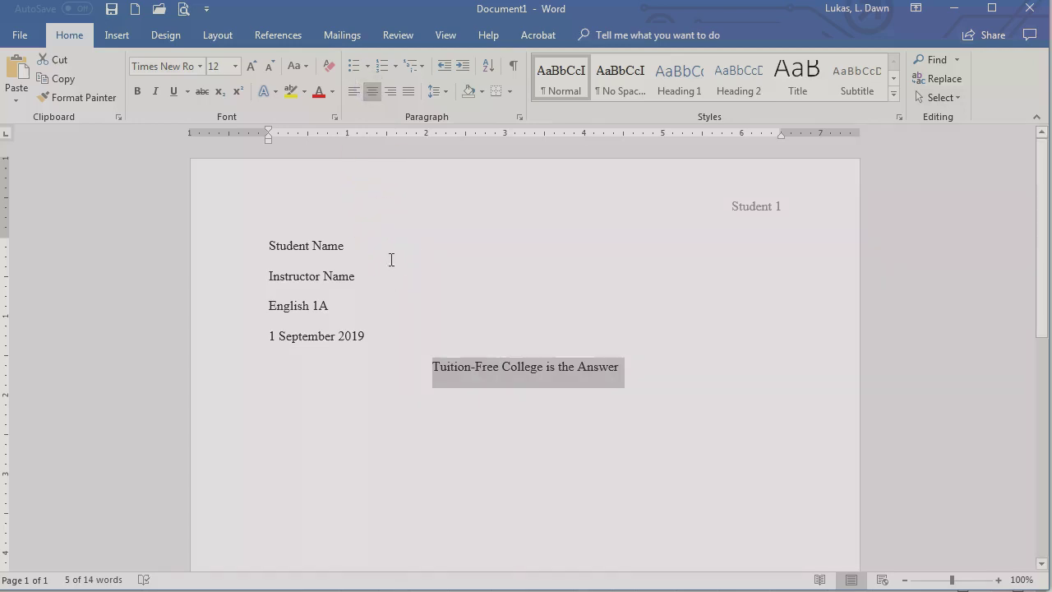
left_click(432, 254)
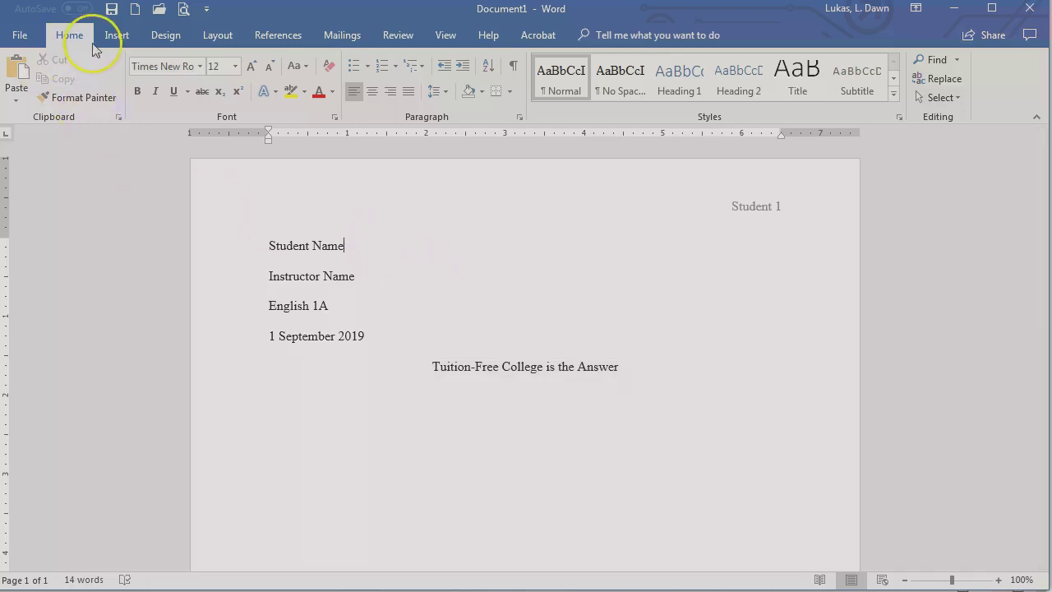
Confirm 1-inch top, bottom, left and right margins in Layout's Custom Margins.
left_click(219, 37)
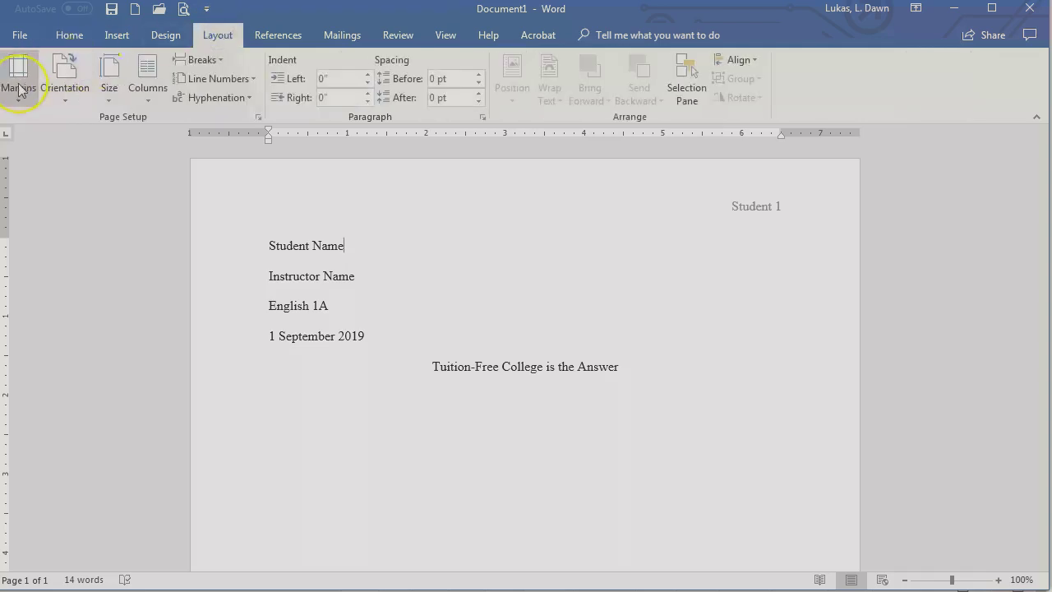
left_click(18, 86)
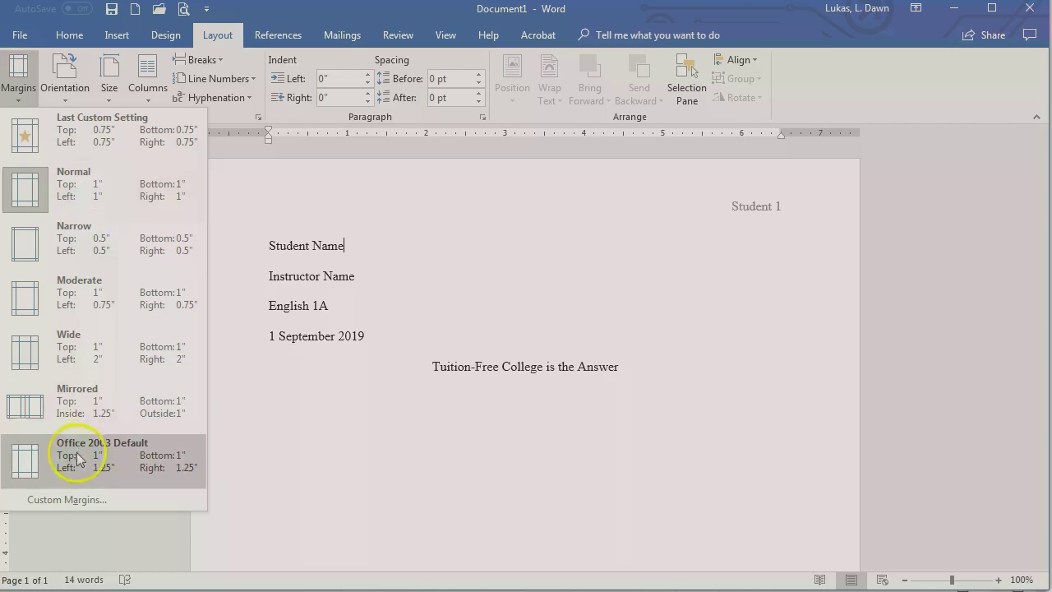
left_click(72, 503)
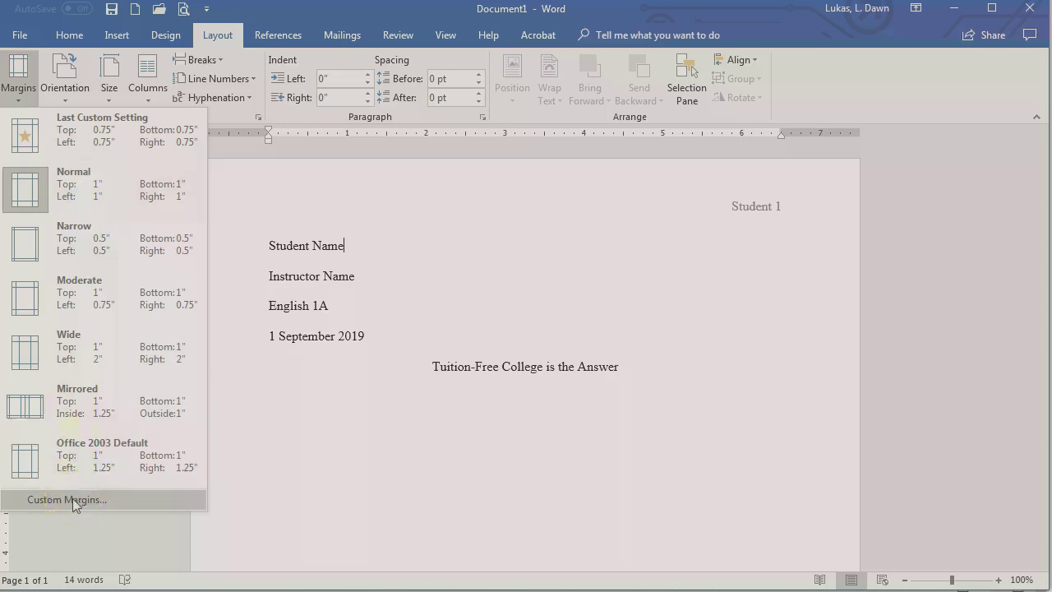
left_click(72, 499)
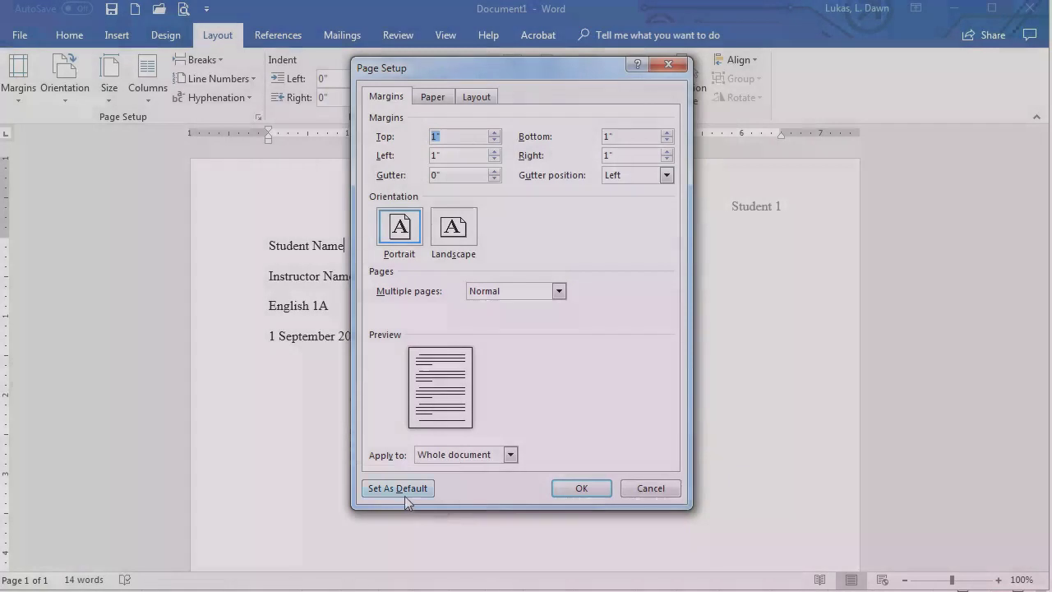
left_click(581, 492)
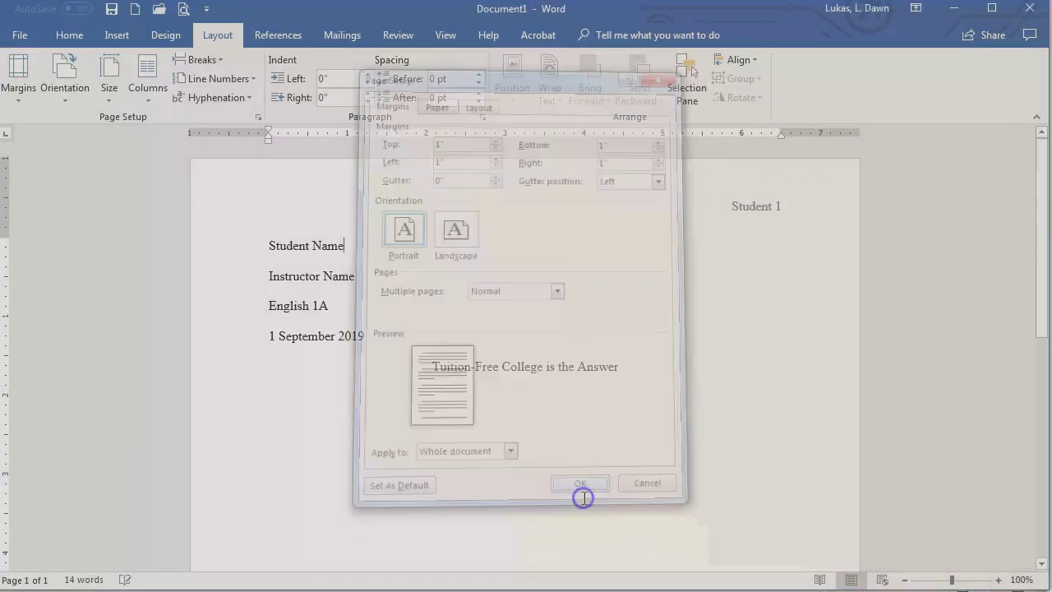